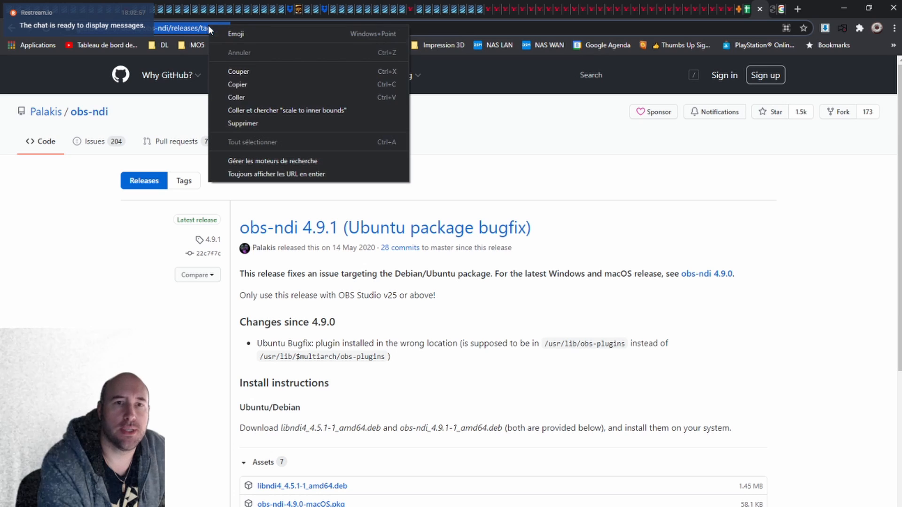
# - Copy the web address of the obs-ndi 4.9.1 release page and bring the release's downloadable assets into view
pyautogui.click(248, 83)
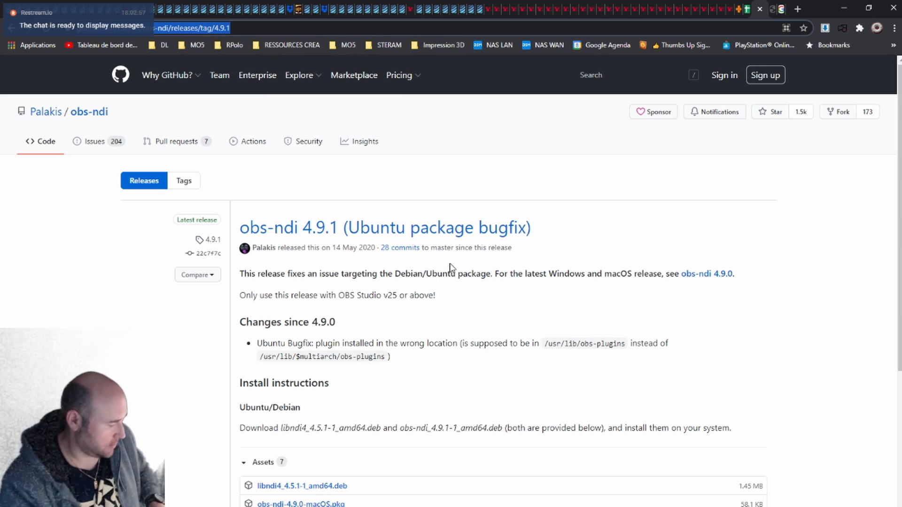
pyautogui.hotkey('alt', 'Tab')
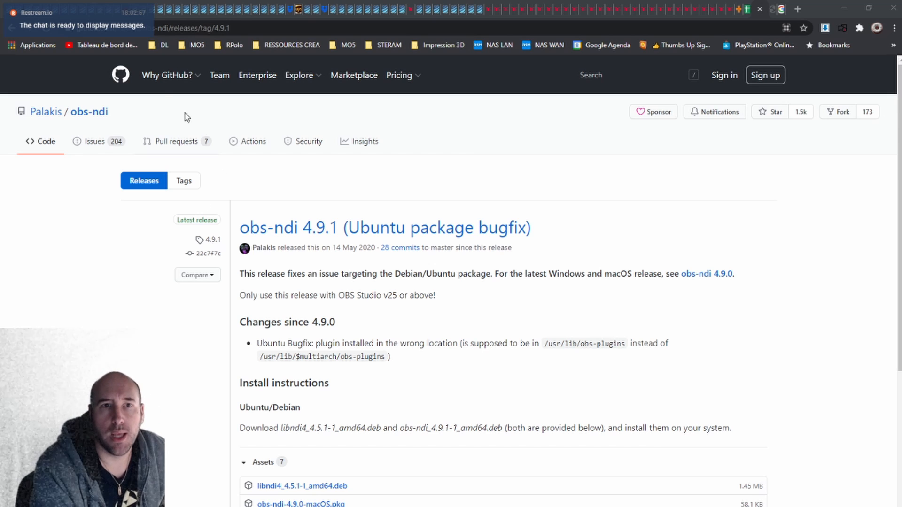
pyautogui.scroll(-2, 371, 149)
pyautogui.scroll(-2, 371, 149)
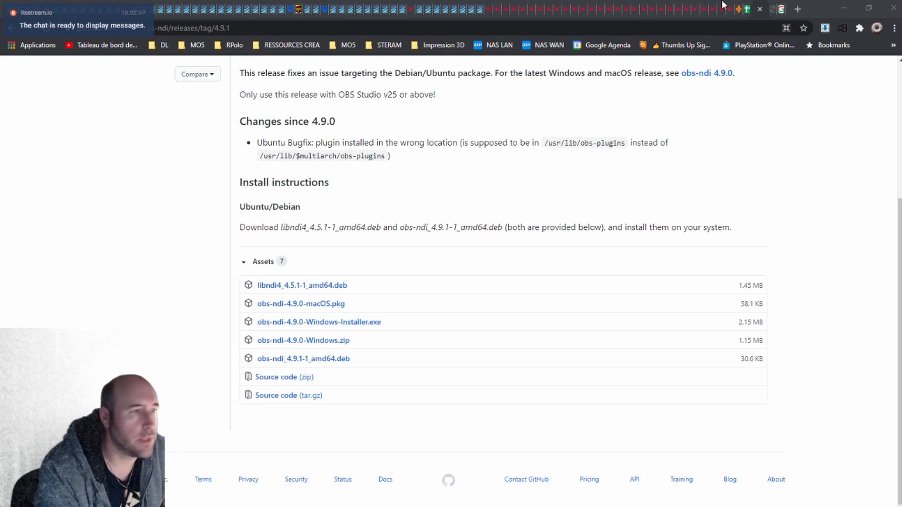
# - Launch the downloaded obs-ndi-4.9.0-Windows-Installer.exe and place its setup window over the release page
pyautogui.click(862, 7)
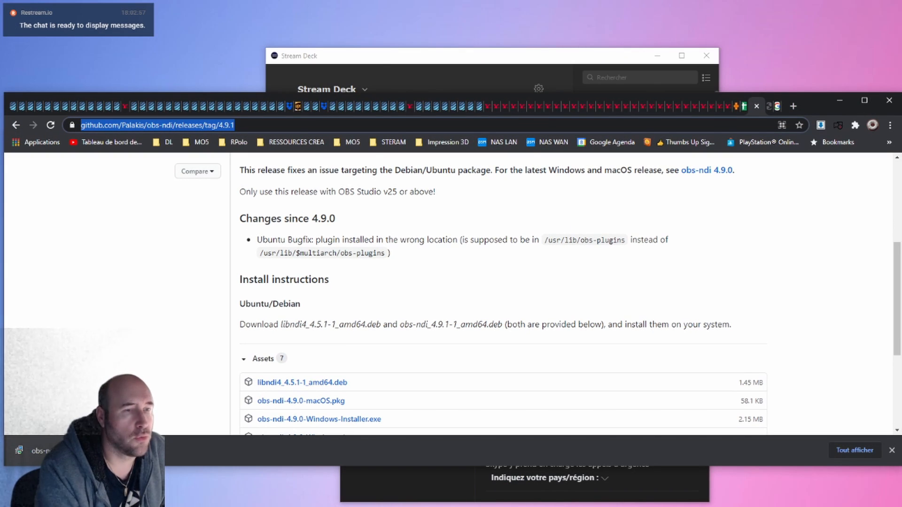
pyautogui.moveTo(807, 98); pyautogui.dragTo(884, 105)
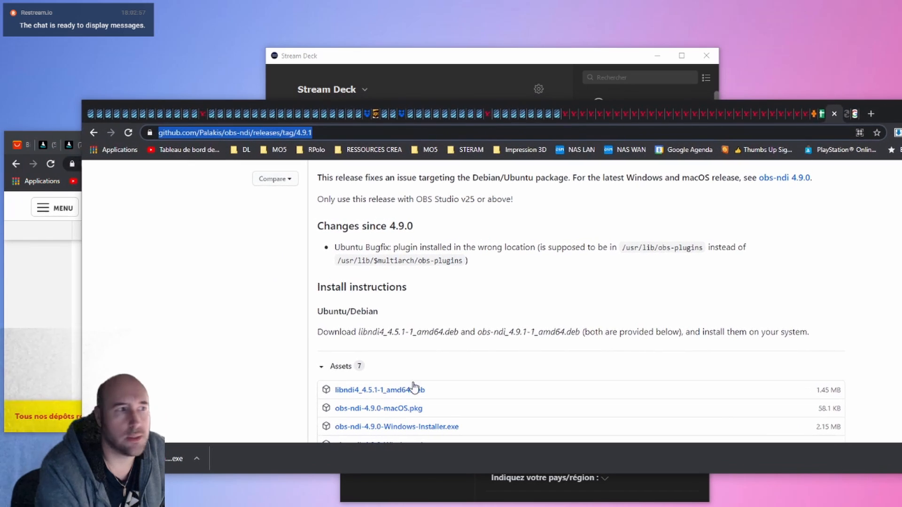
pyautogui.click(160, 458)
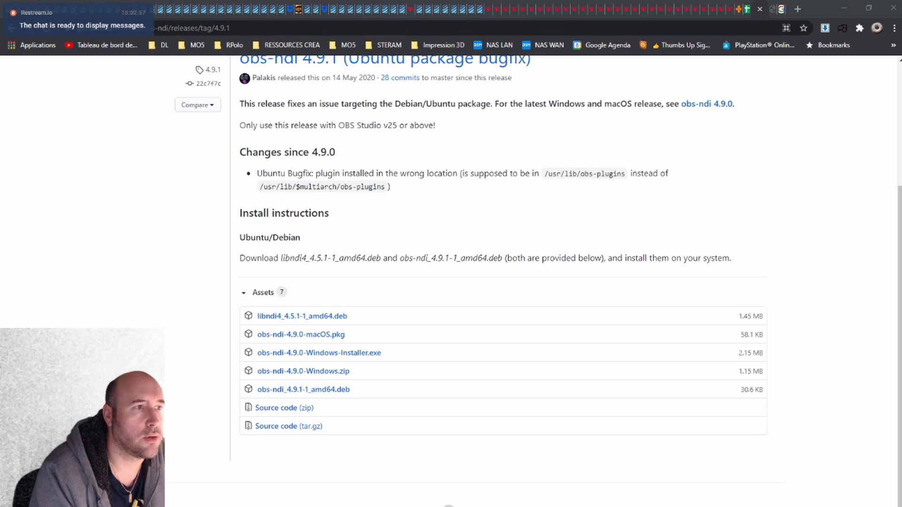
pyautogui.moveTo(0, 142); pyautogui.dragTo(474, 194)
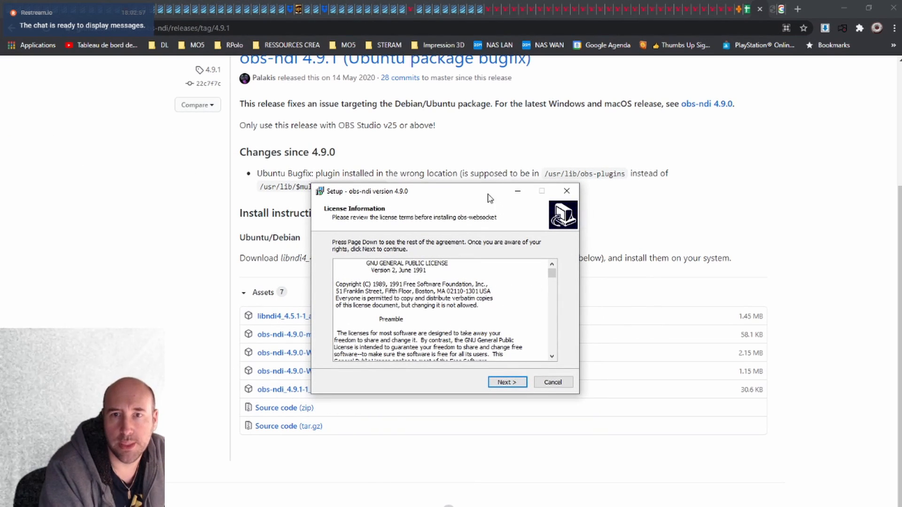
# - Install obs-ndi 4.9.0 into C:\Program Files\obs-studio as a full installation including the NDI 4.5.1 Runtime
pyautogui.click(513, 382)
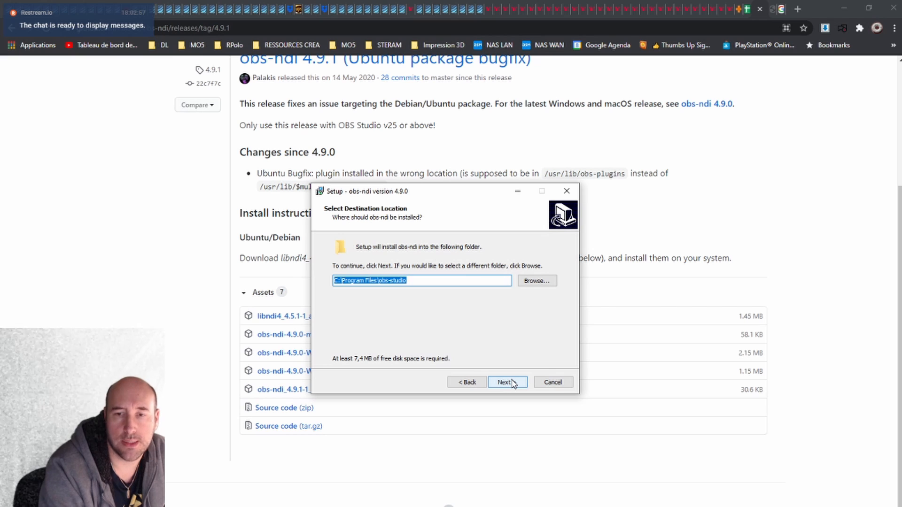
pyautogui.click(512, 383)
pyautogui.click(488, 325)
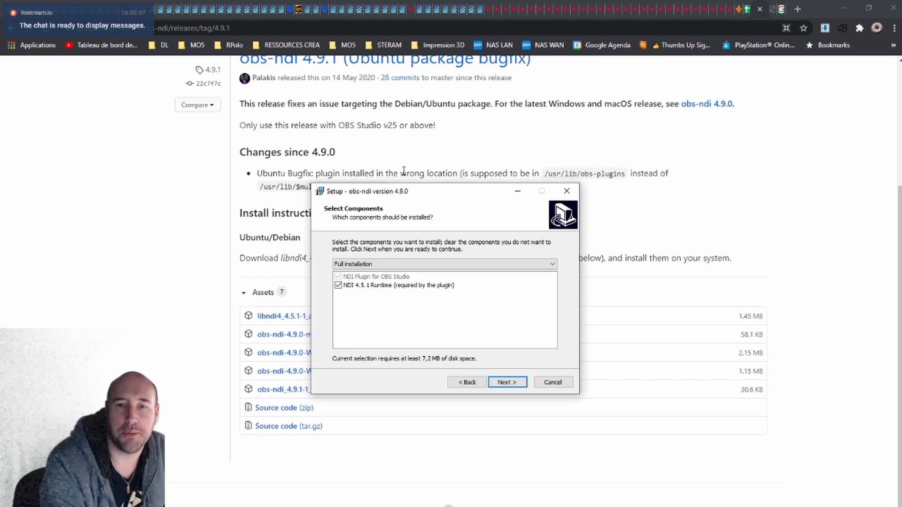
pyautogui.click(509, 382)
pyautogui.click(509, 382)
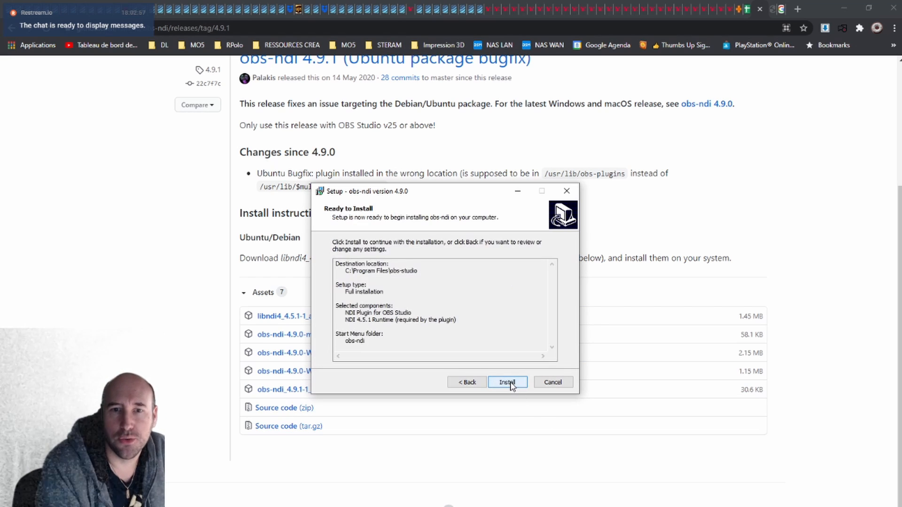
pyautogui.click(511, 382)
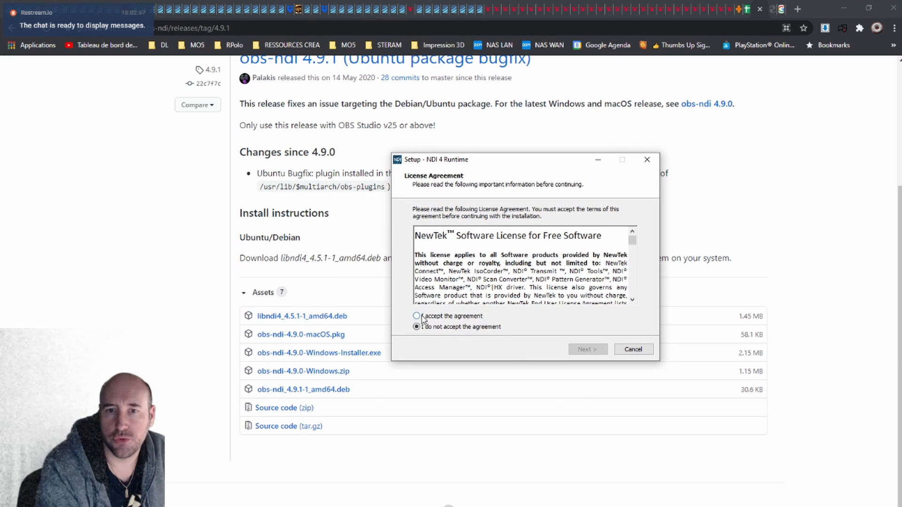
# - Accept the NDI 4 Runtime license and complete its installation in the default NewTek folder
pyautogui.click(417, 316)
pyautogui.click(587, 349)
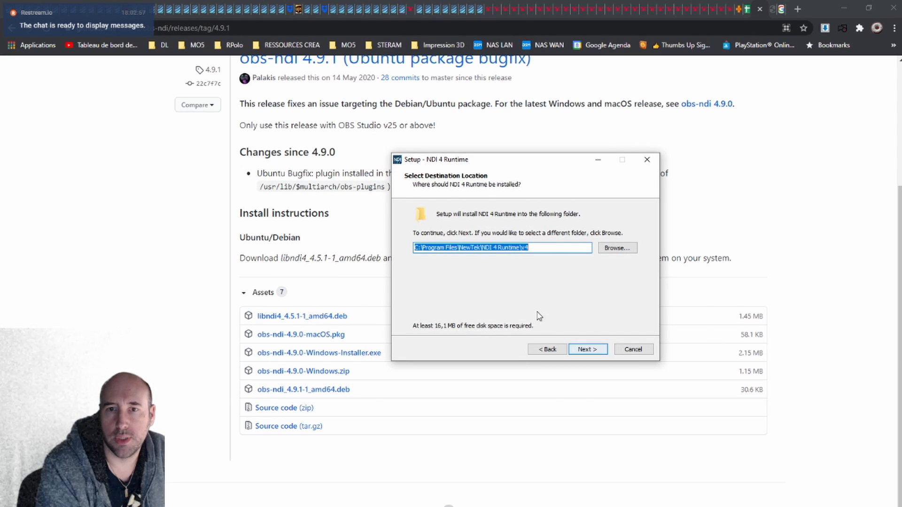
pyautogui.click(587, 349)
pyautogui.click(588, 349)
pyautogui.click(588, 349)
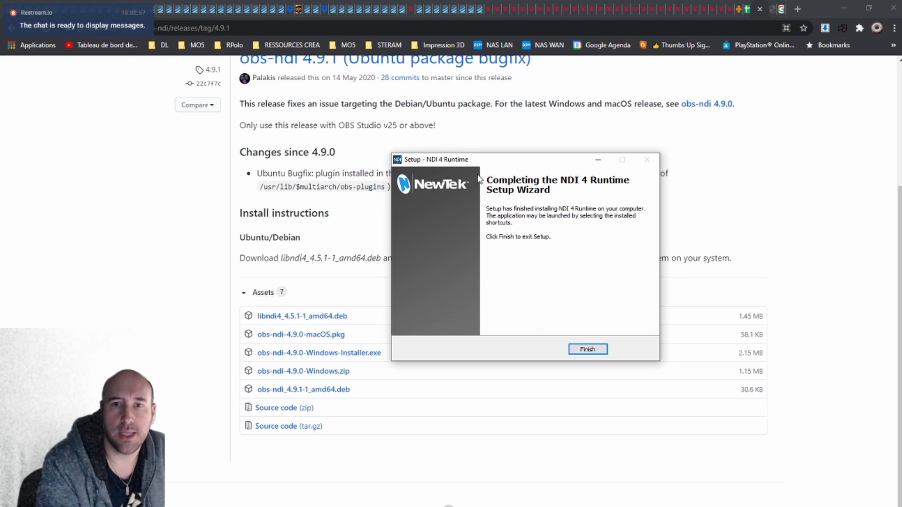
pyautogui.click(588, 349)
# - Finish and close the obs-ndi setup wizard
pyautogui.moveTo(485, 186); pyautogui.dragTo(477, 150)
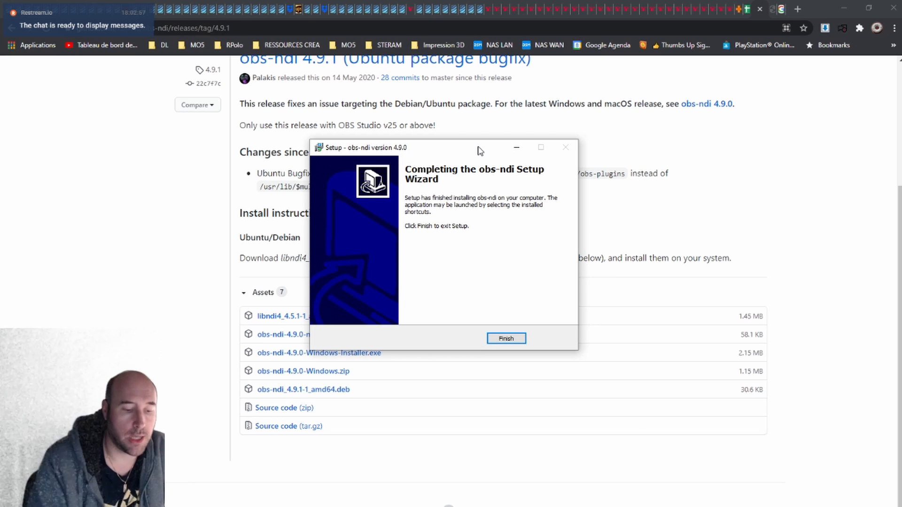
pyautogui.moveTo(467, 147); pyautogui.dragTo(472, 196)
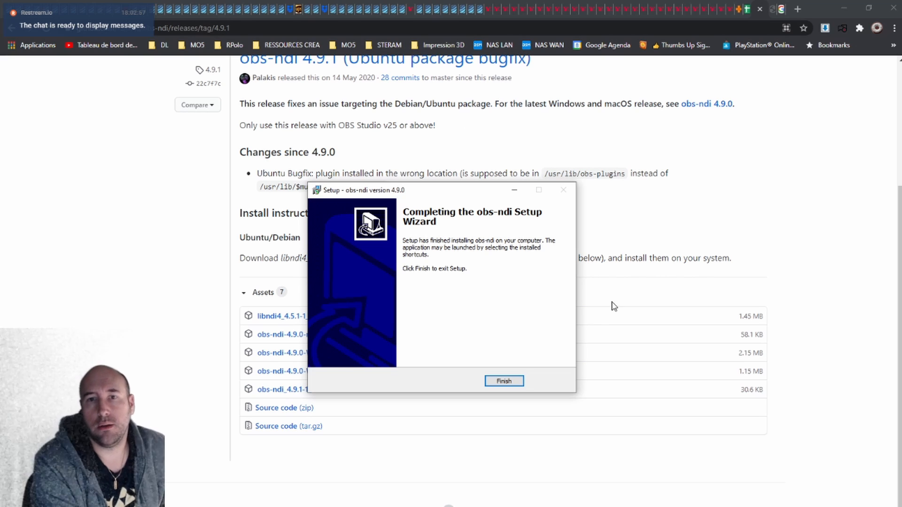
pyautogui.moveTo(434, 189); pyautogui.dragTo(272, 122)
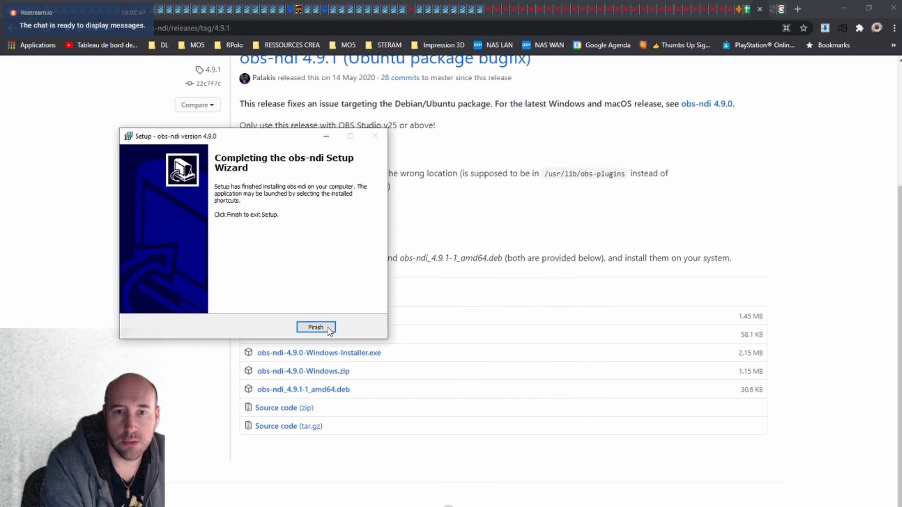
pyautogui.click(316, 310)
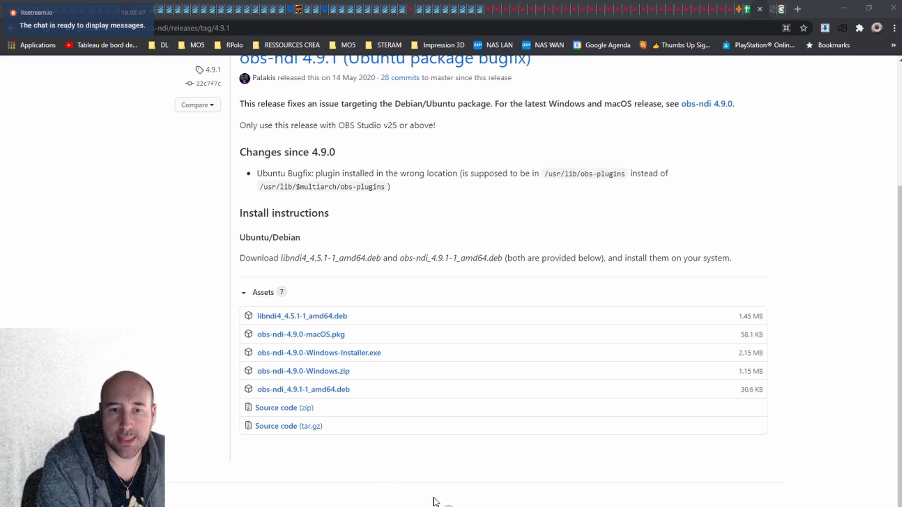
# - Switch to Skype's settings and allow NDI usage in the advanced call options
pyautogui.moveTo(567, 506)
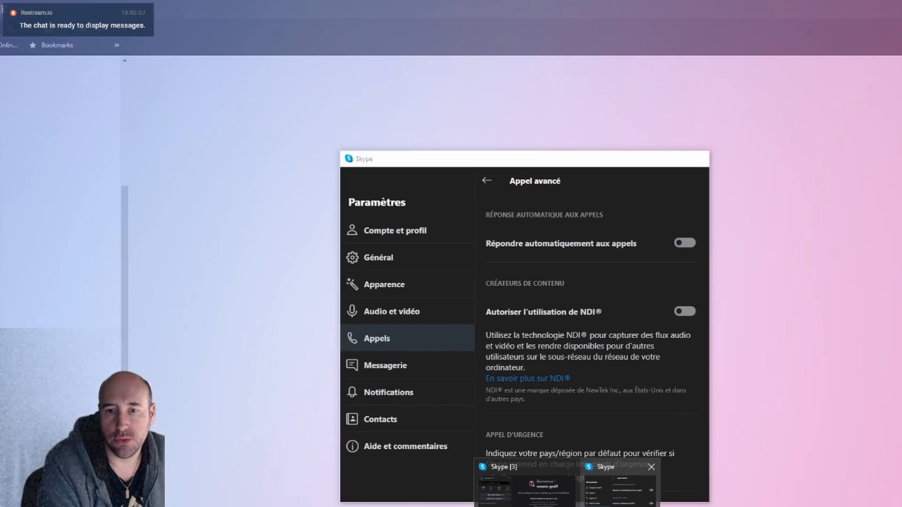
pyautogui.click(620, 486)
pyautogui.moveTo(516, 174); pyautogui.dragTo(461, 135)
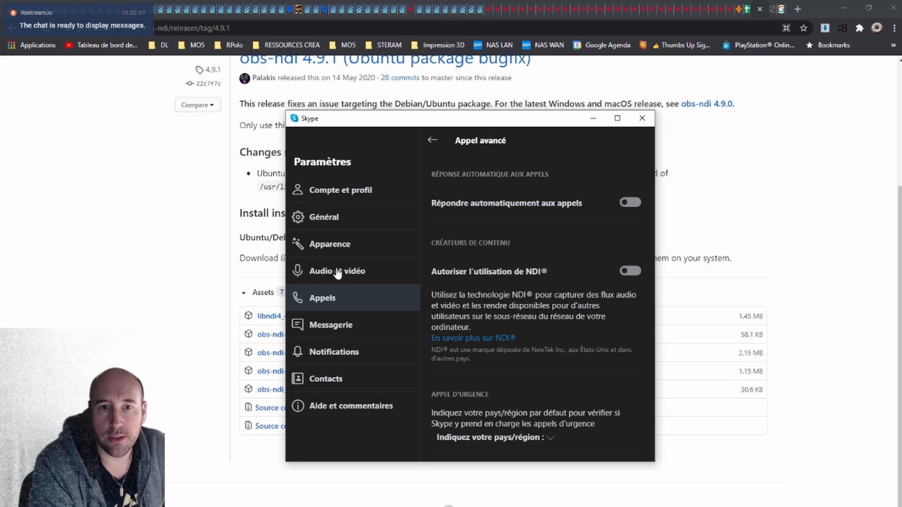
pyautogui.click(332, 302)
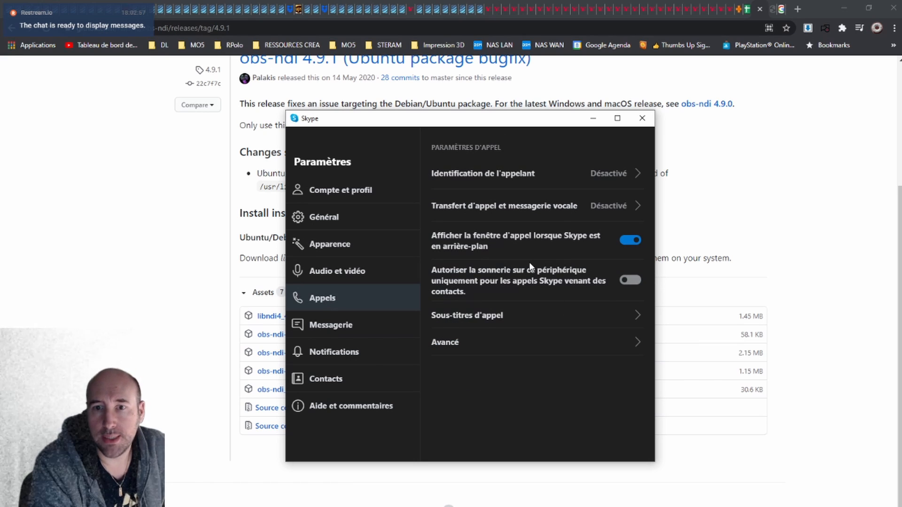
pyautogui.click(454, 349)
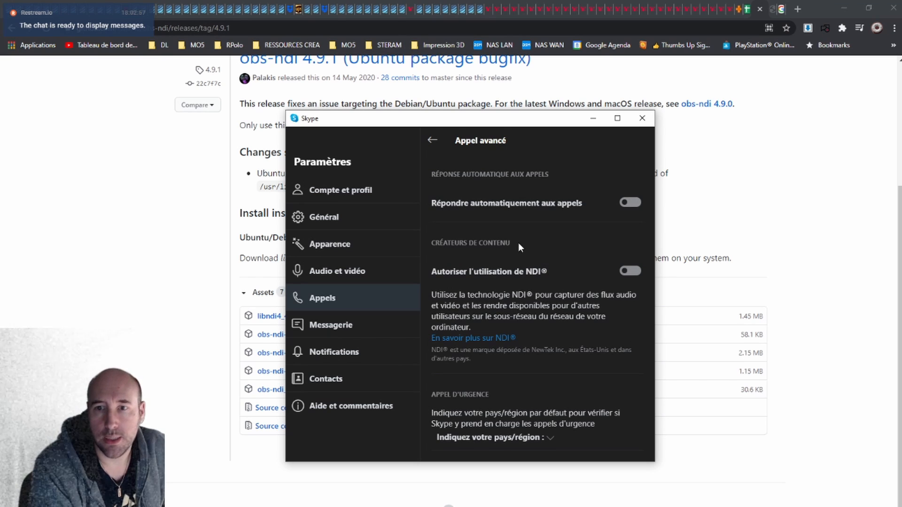
pyautogui.click(630, 272)
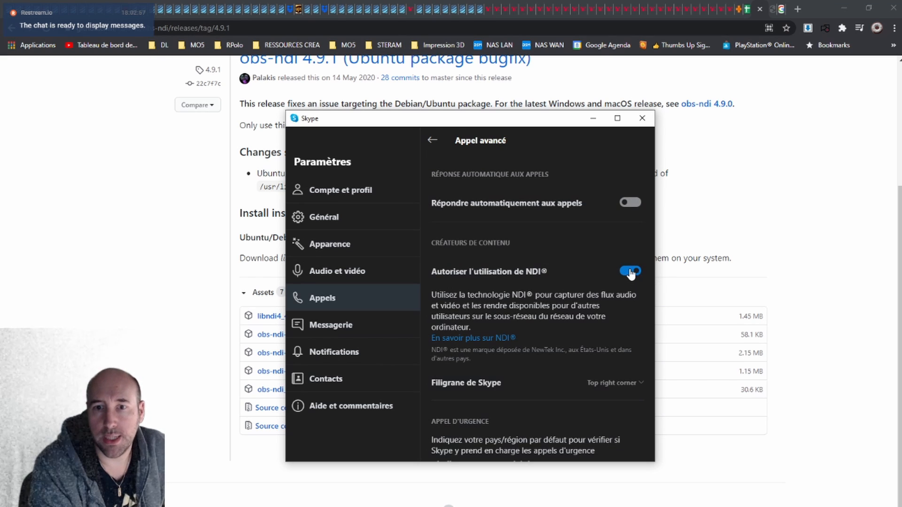
# - Check the available positions for the Skype watermark without changing it, and move the settings window aside
pyautogui.scroll(-1, 566, 265)
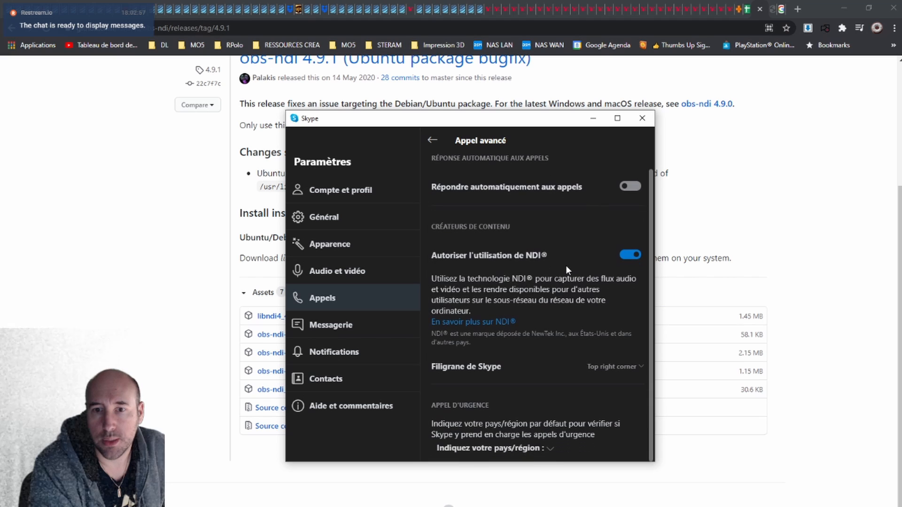
pyautogui.click(619, 370)
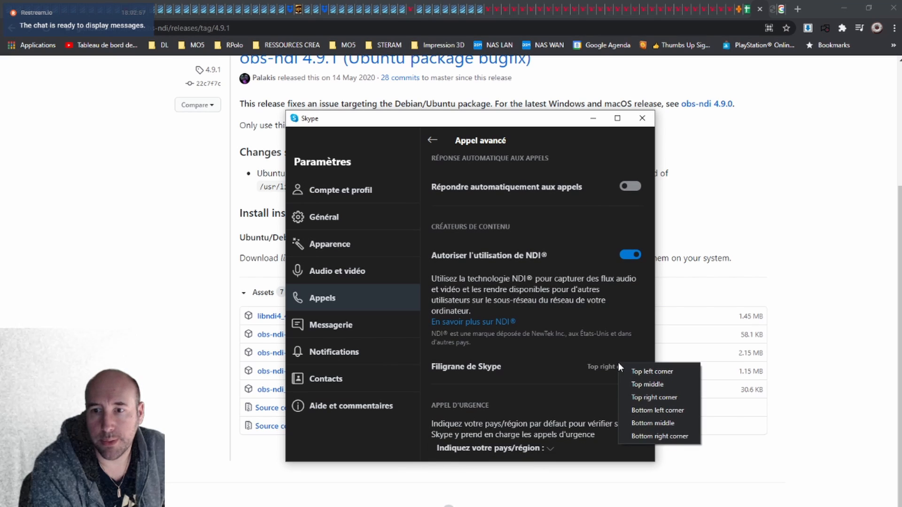
pyautogui.click(551, 354)
pyautogui.scroll(1, 594, 372)
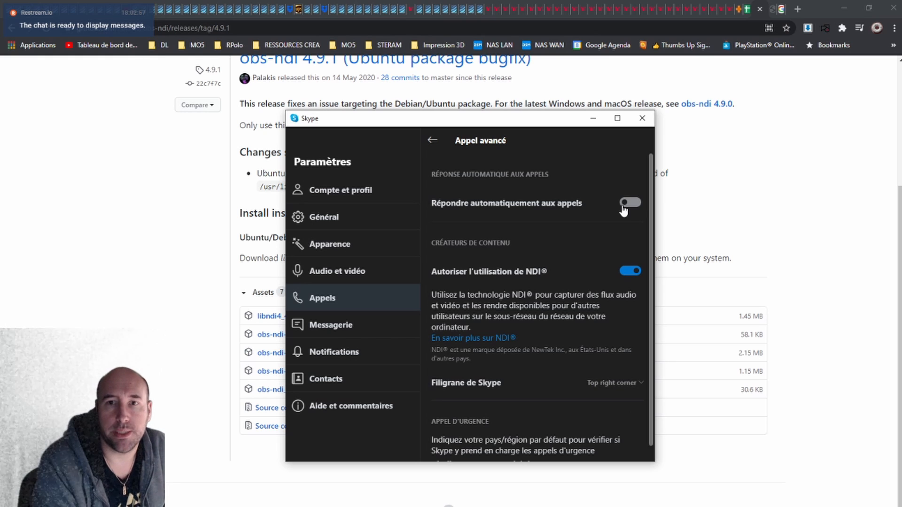
pyautogui.moveTo(502, 124); pyautogui.dragTo(649, 132)
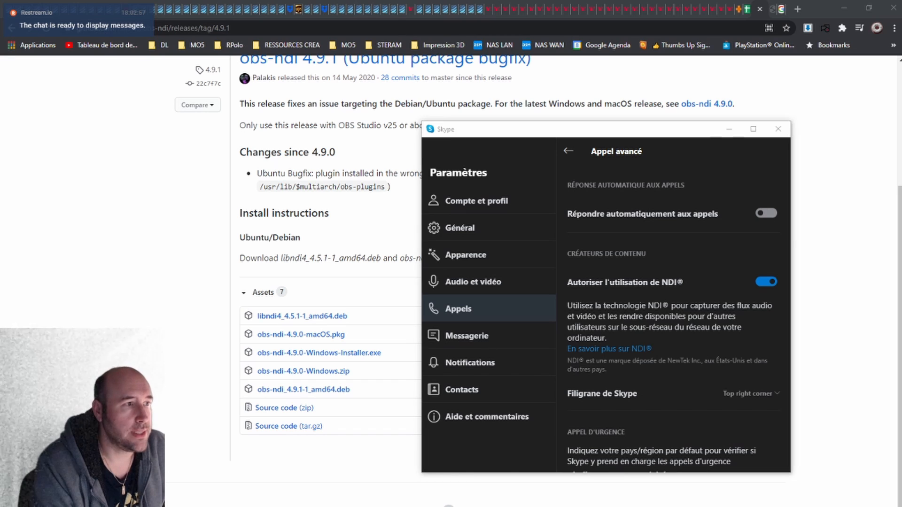
# - Switch to OBS Studio and look through the source types that can be added to the scene
pyautogui.moveTo(0, 44); pyautogui.dragTo(469, 0)
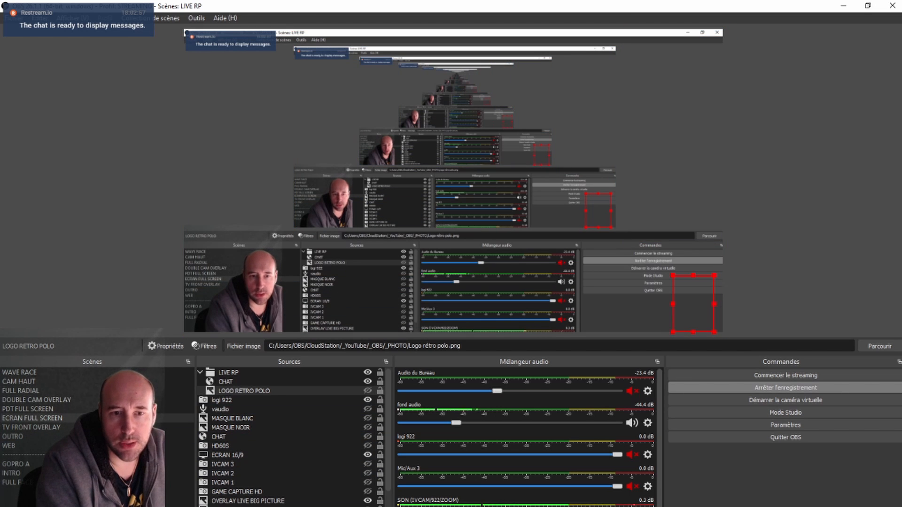
pyautogui.click(204, 506)
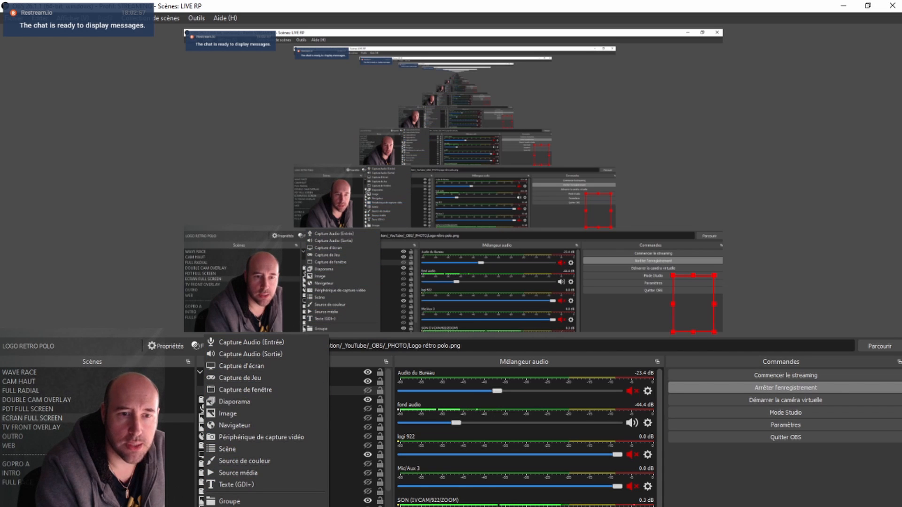
pyautogui.click(160, 491)
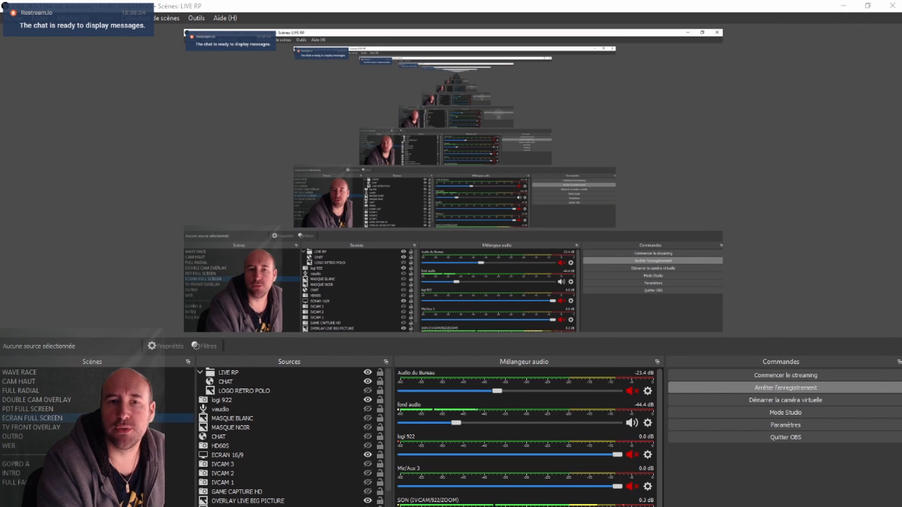
# - View the screenshot of the Windows Defender firewall alert for OBS Studio, and minimize its window
pyautogui.hotkey('alt', 'Tab')
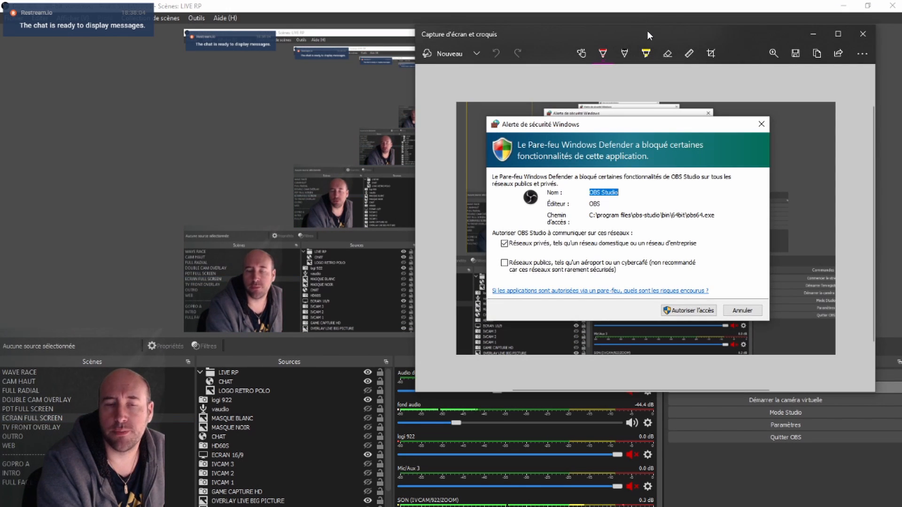
pyautogui.moveTo(647, 30); pyautogui.dragTo(602, 70)
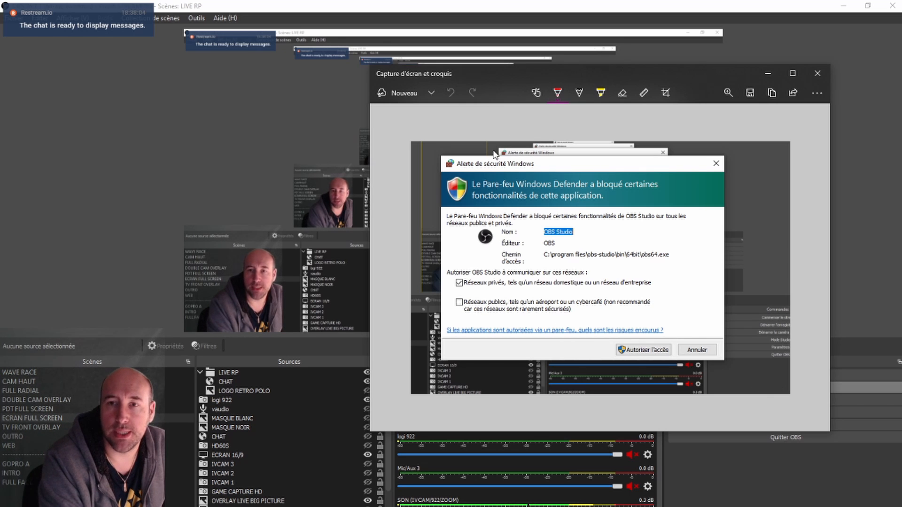
pyautogui.click(768, 75)
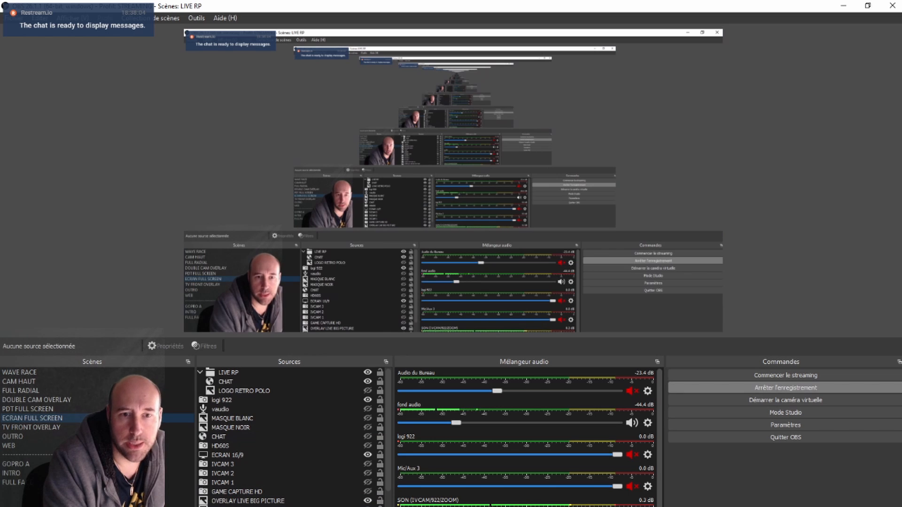
# - Start adding an NDI source, select the existing source MOI SKYPE PIXEL as an example, and cancel without adding it
pyautogui.click(206, 506)
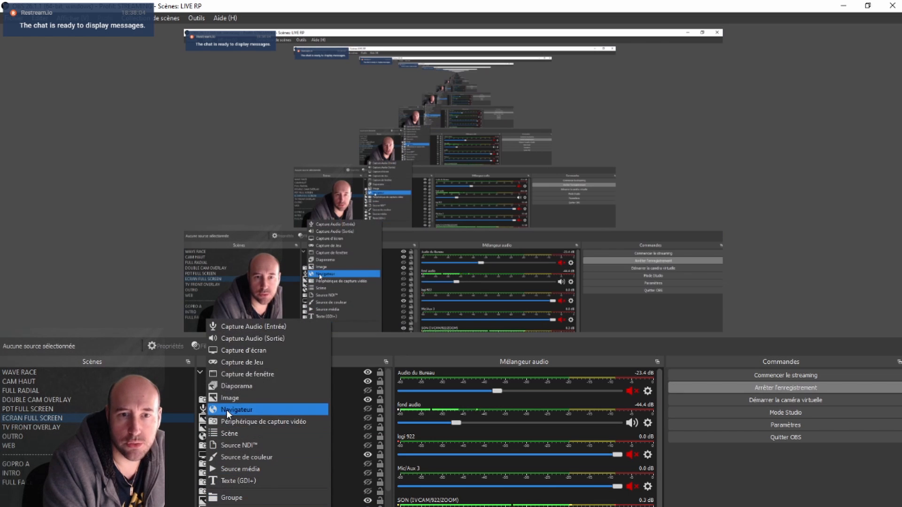
pyautogui.click(264, 445)
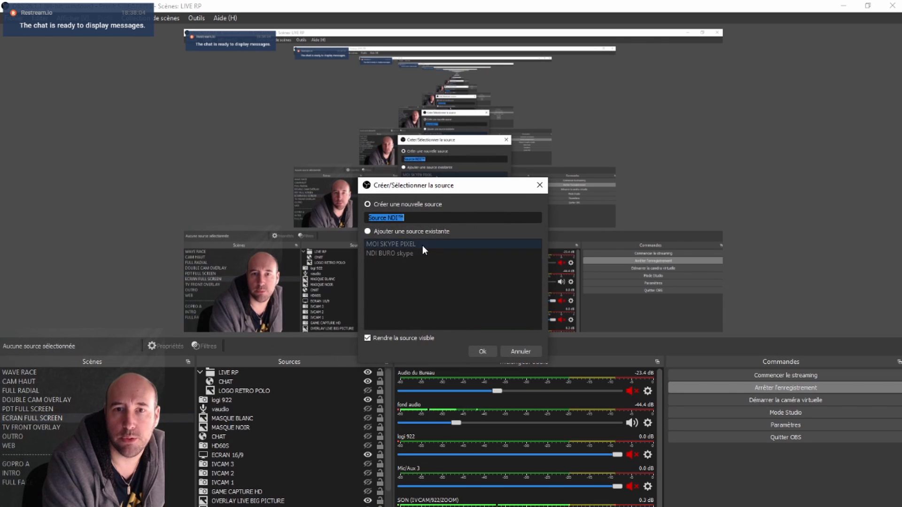
pyautogui.moveTo(438, 192); pyautogui.dragTo(572, 206)
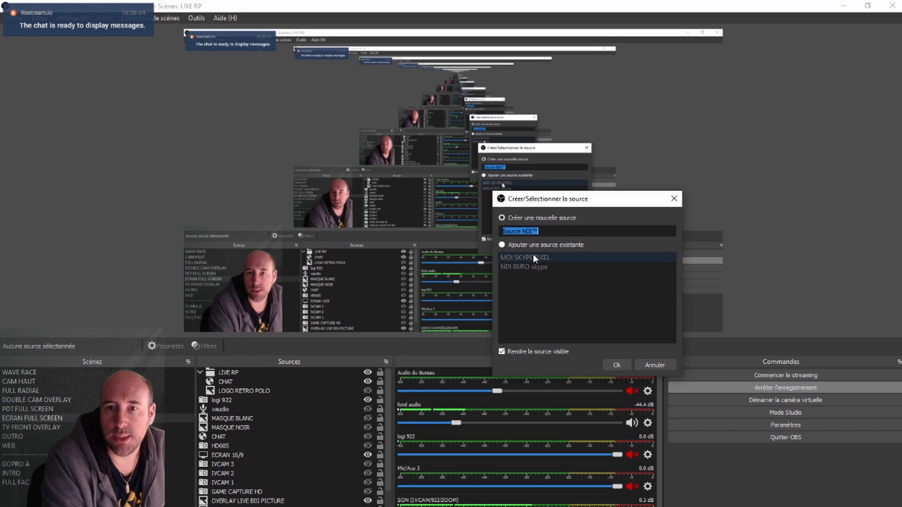
pyautogui.click(505, 247)
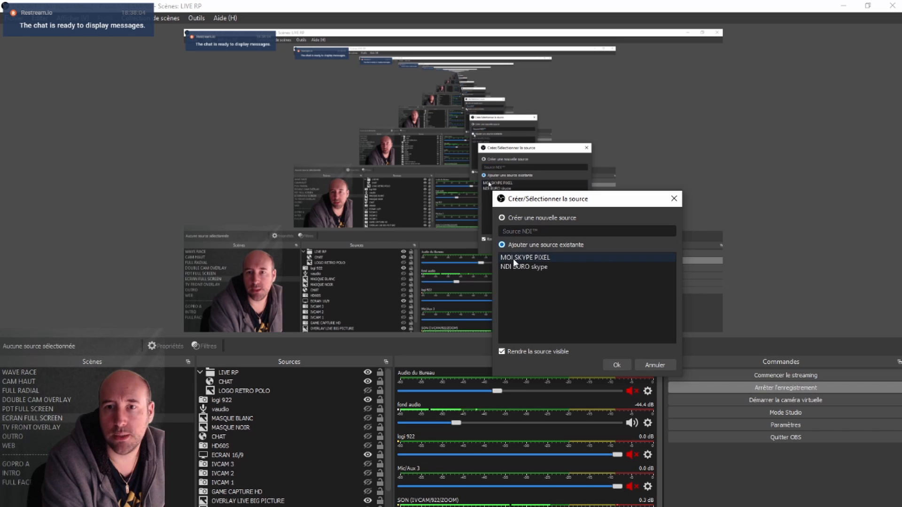
pyautogui.click(517, 257)
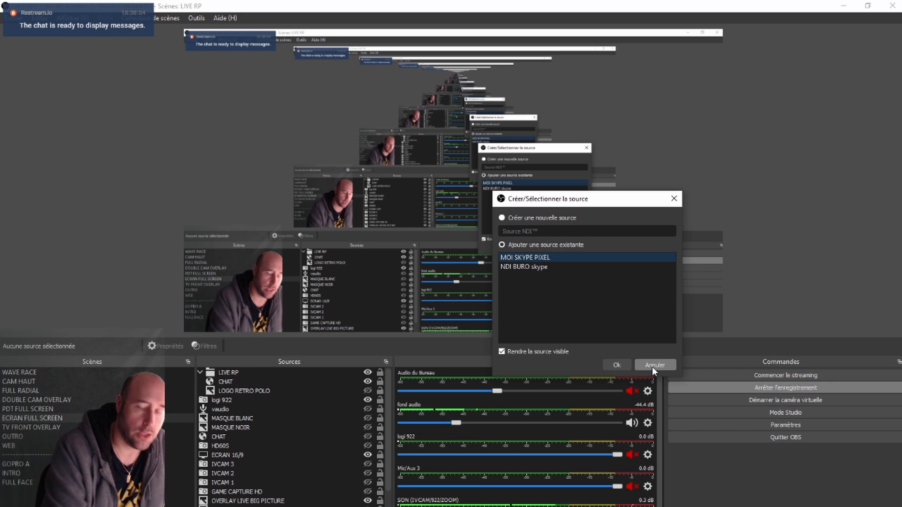
pyautogui.moveTo(619, 203); pyautogui.dragTo(698, 95)
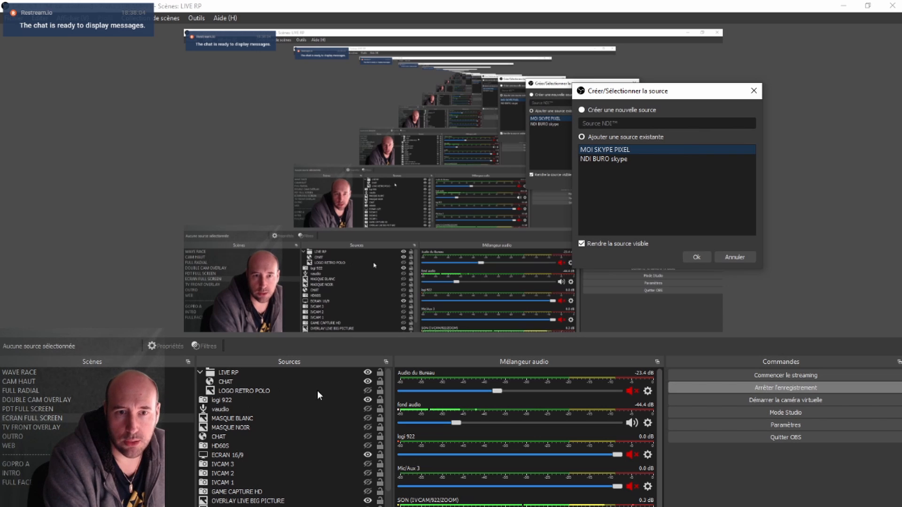
pyautogui.click(237, 374)
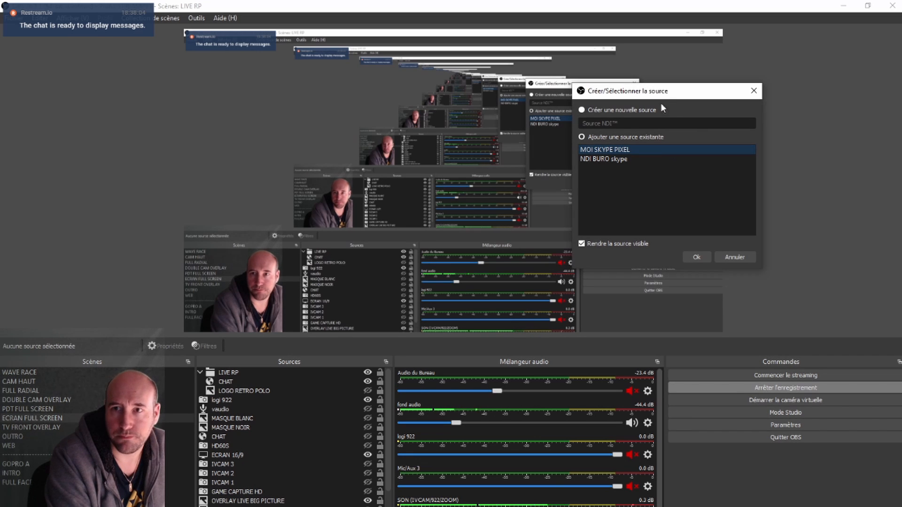
pyautogui.click(734, 257)
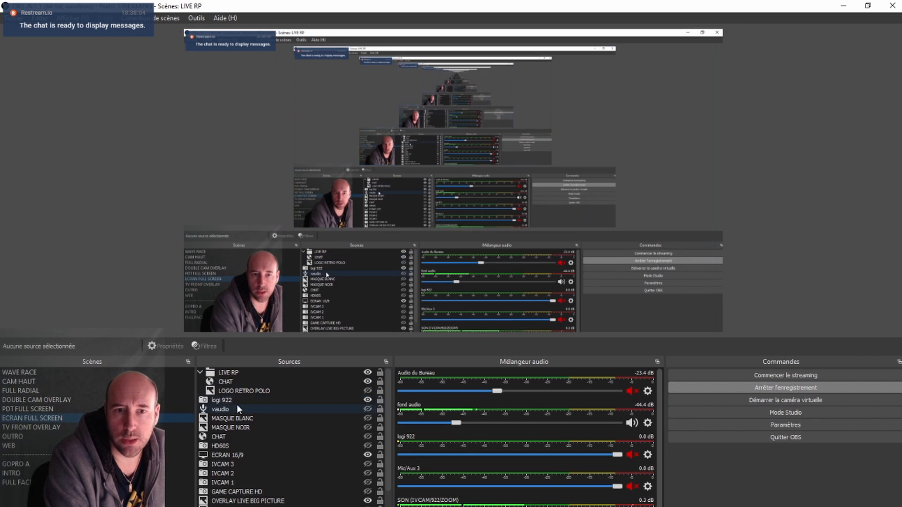
# - Show the LOGO RETRO POLO source in the scene, enlarge it, and move it toward the middle of the canvas
pyautogui.click(231, 391)
pyautogui.click(368, 391)
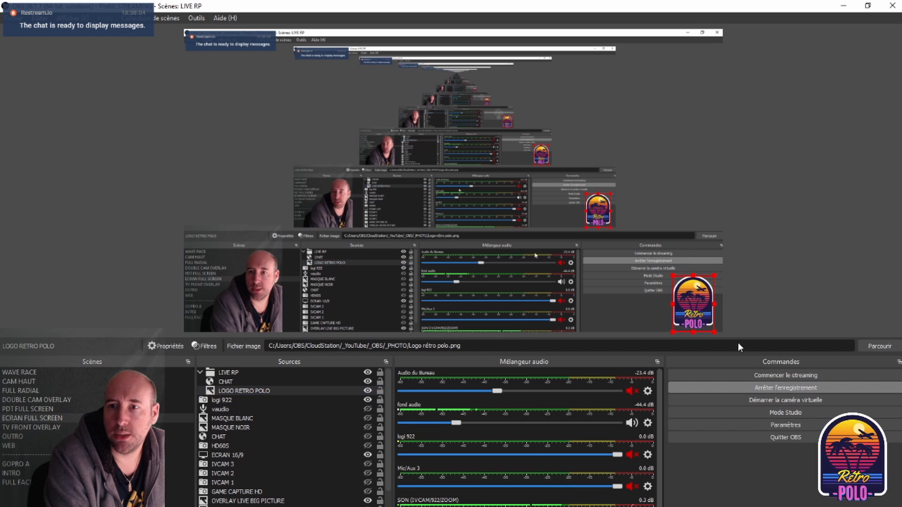
pyautogui.moveTo(672, 277); pyautogui.dragTo(603, 180)
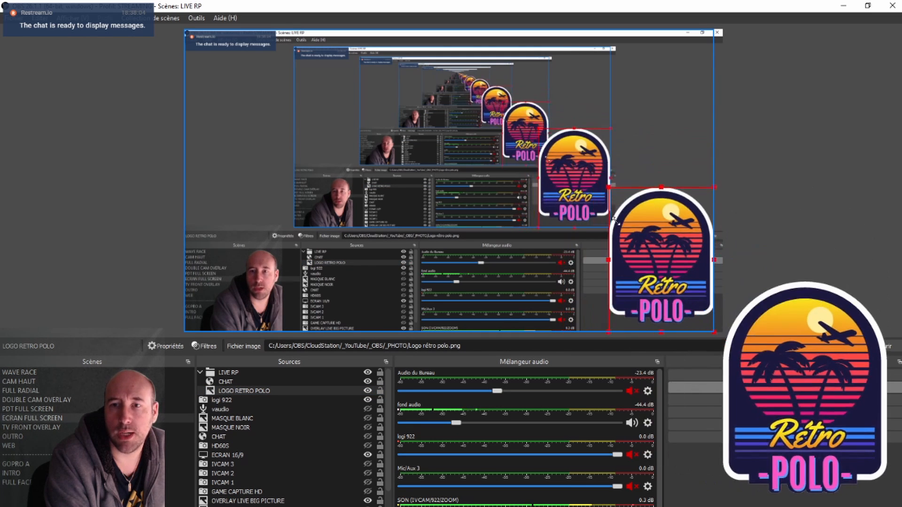
pyautogui.moveTo(662, 256); pyautogui.dragTo(552, 176)
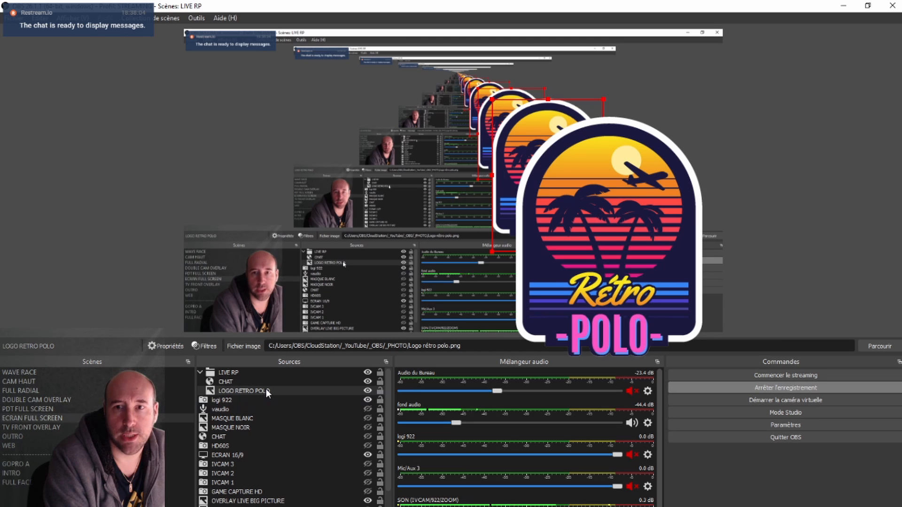
# - Open the transform settings of the LOGO RETRO POLO source, examine the bounding box type options, and close them
pyautogui.rightClick(538, 151)
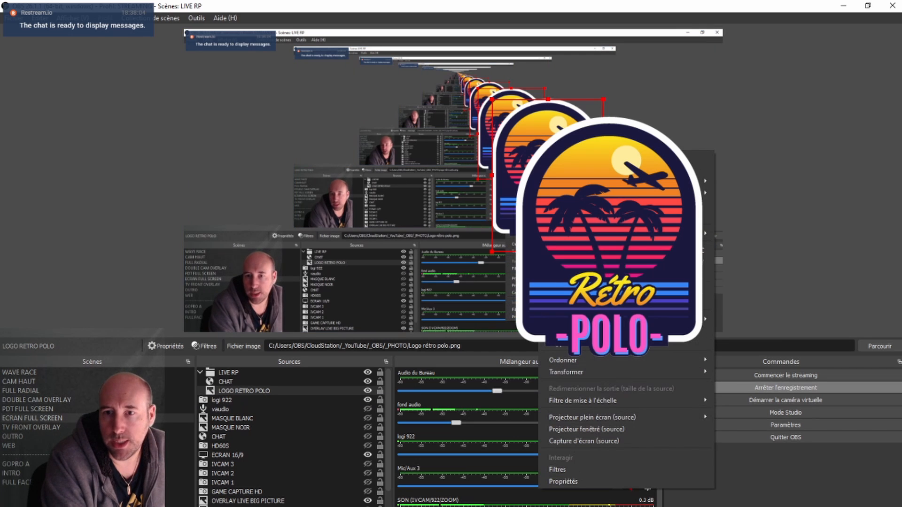
pyautogui.moveTo(608, 374)
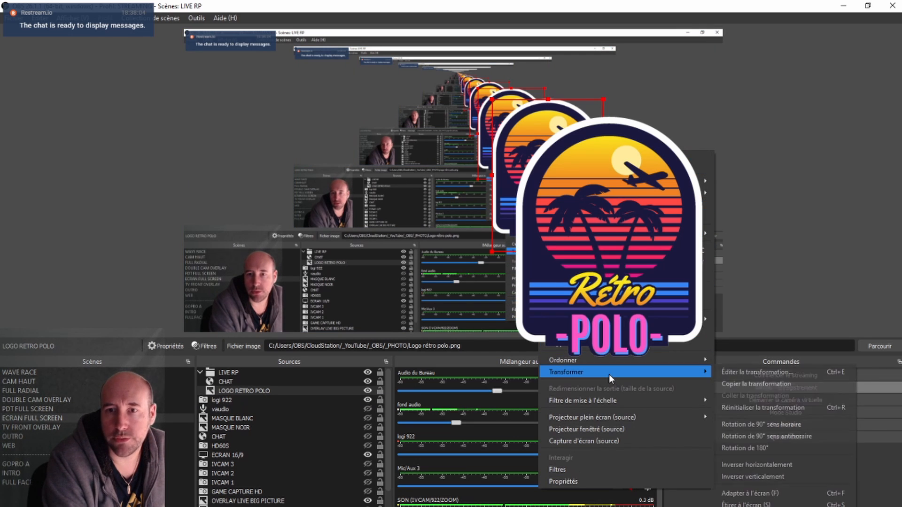
pyautogui.click(732, 371)
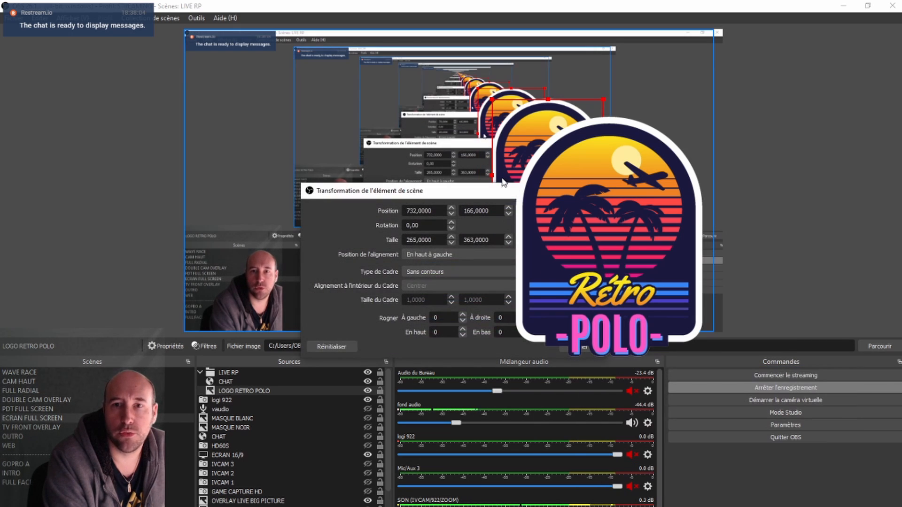
pyautogui.moveTo(513, 196); pyautogui.dragTo(652, 158)
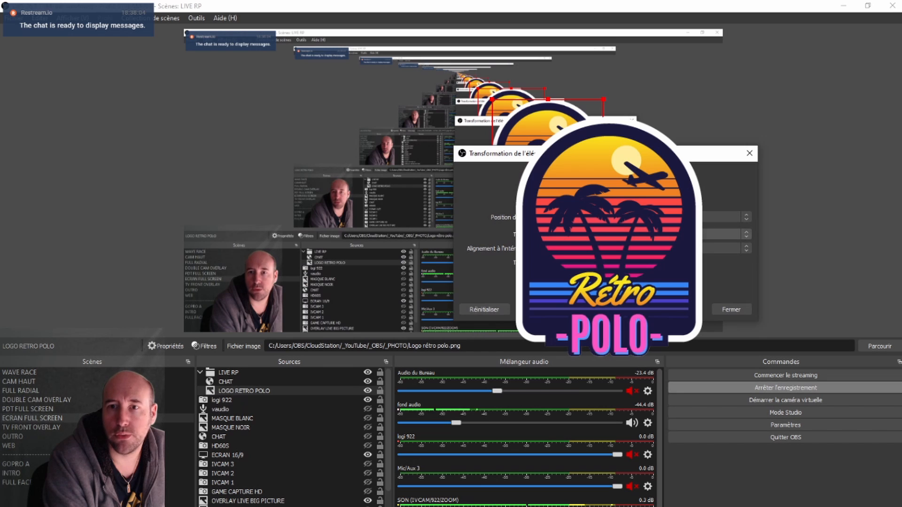
pyautogui.click(634, 234)
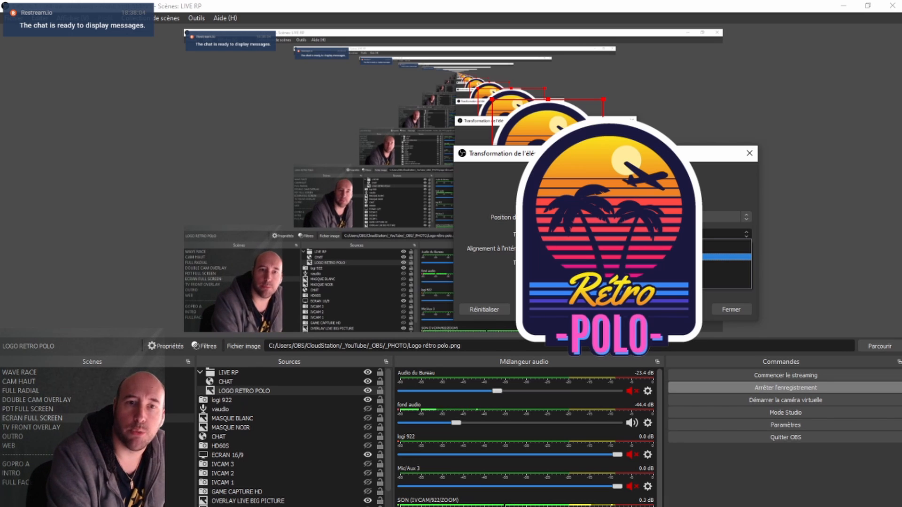
pyautogui.click(634, 243)
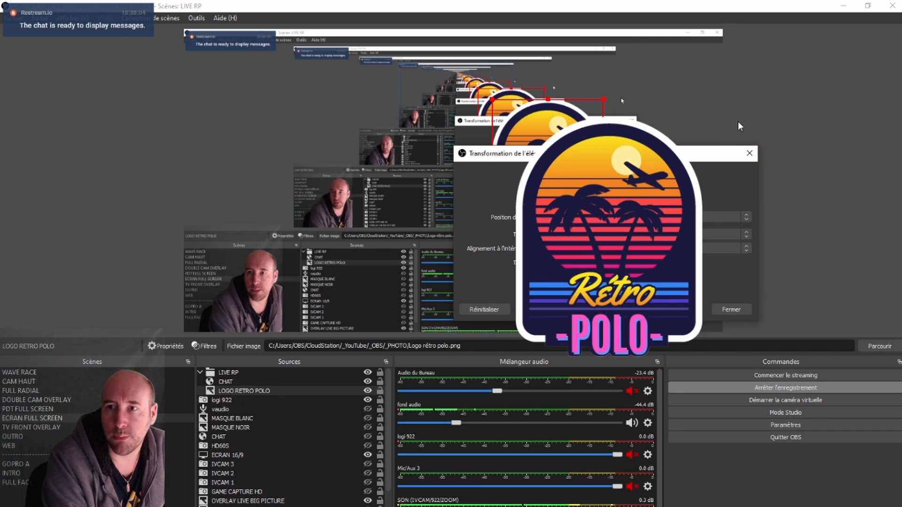
pyautogui.click(749, 154)
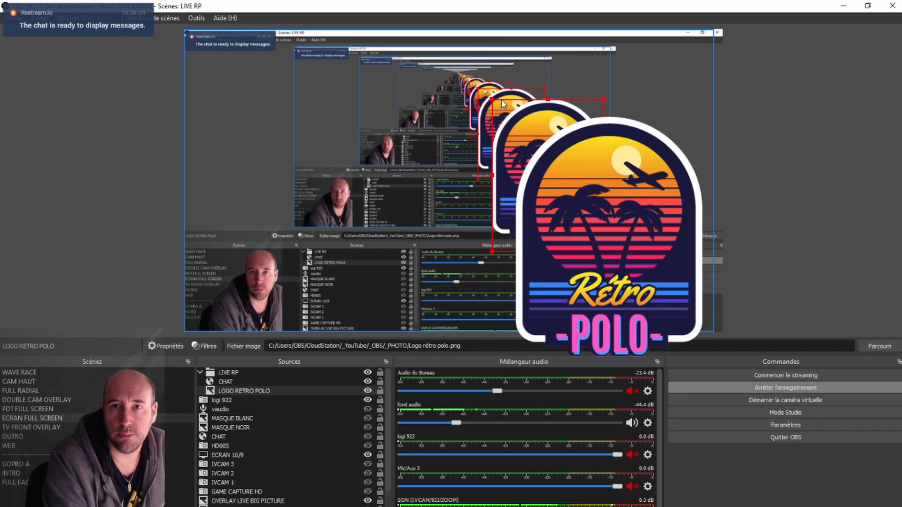
# - Shrink the logo back into the lower-right corner of the canvas, and move the OBS window out of the way
pyautogui.moveTo(501, 101); pyautogui.dragTo(679, 272)
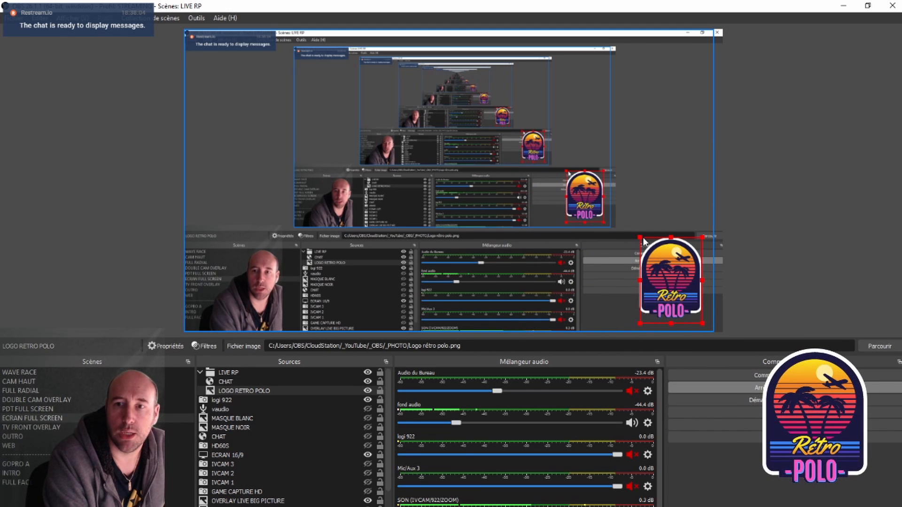
pyautogui.moveTo(644, 241); pyautogui.dragTo(659, 259)
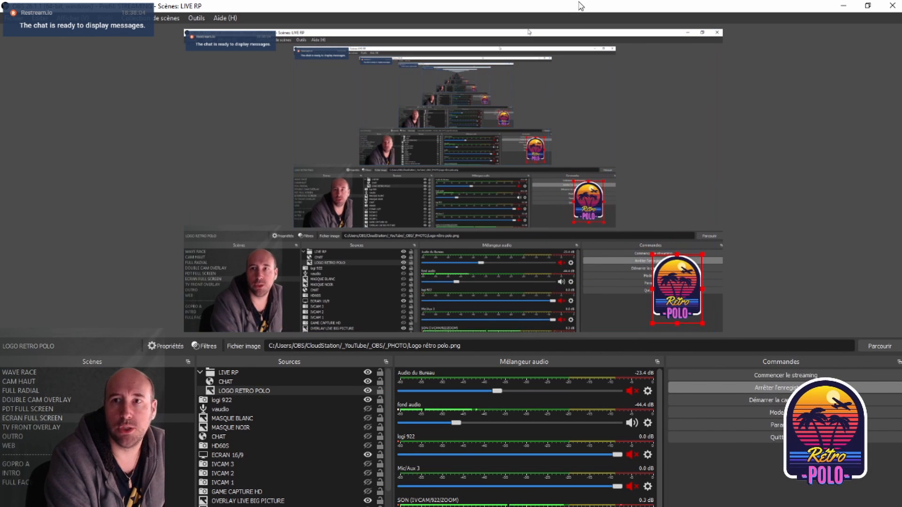
pyautogui.moveTo(588, 7); pyautogui.dragTo(0, 28)
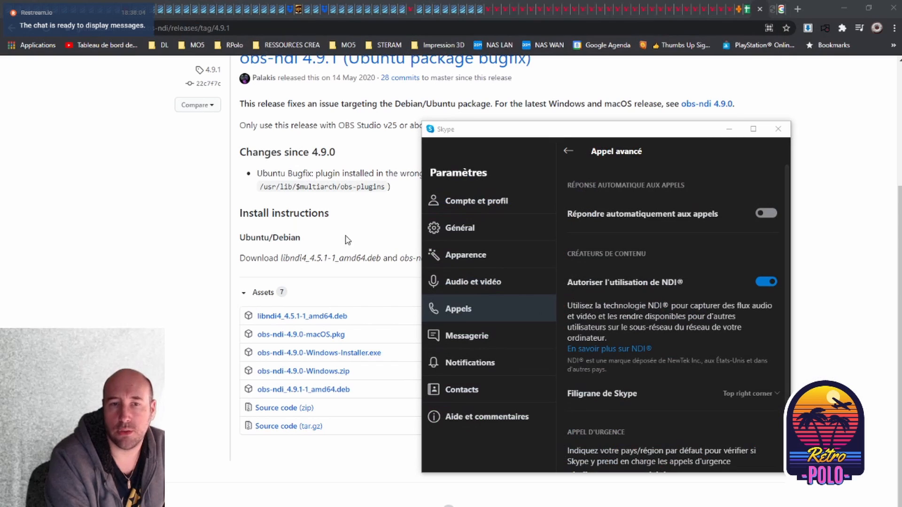
# - Switch to the browser article on fixing Skype resizing with the NDI plugin, and read its bounding box type instructions
pyautogui.click(869, 207)
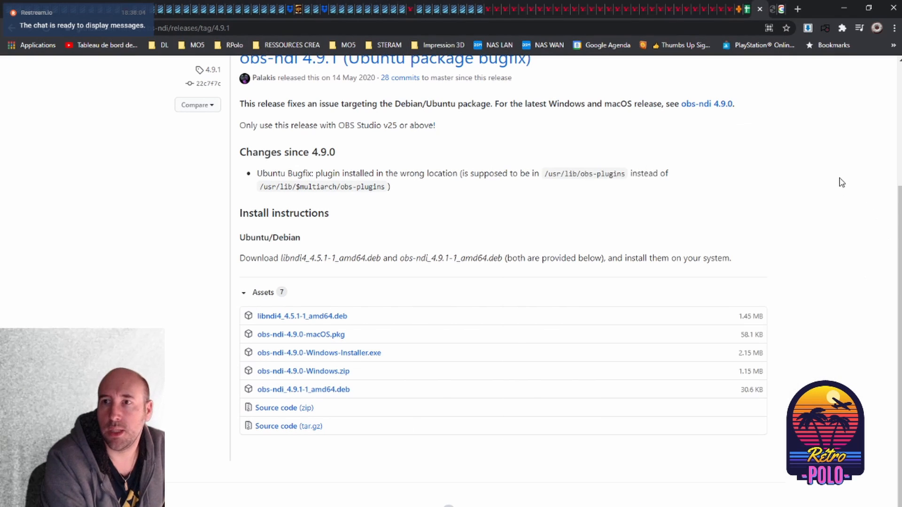
pyautogui.click(771, 14)
pyautogui.scroll(5, 768, 207)
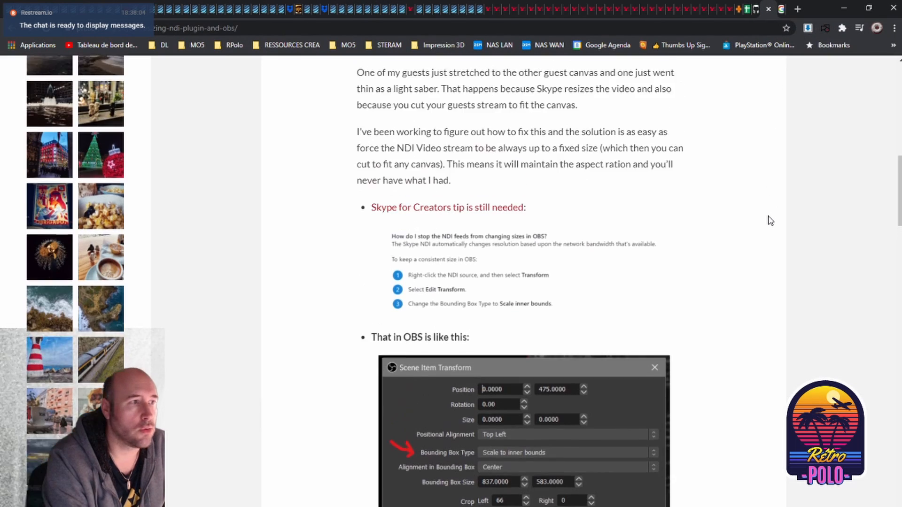
pyautogui.scroll(-4, 749, 209)
pyautogui.scroll(-2, 751, 209)
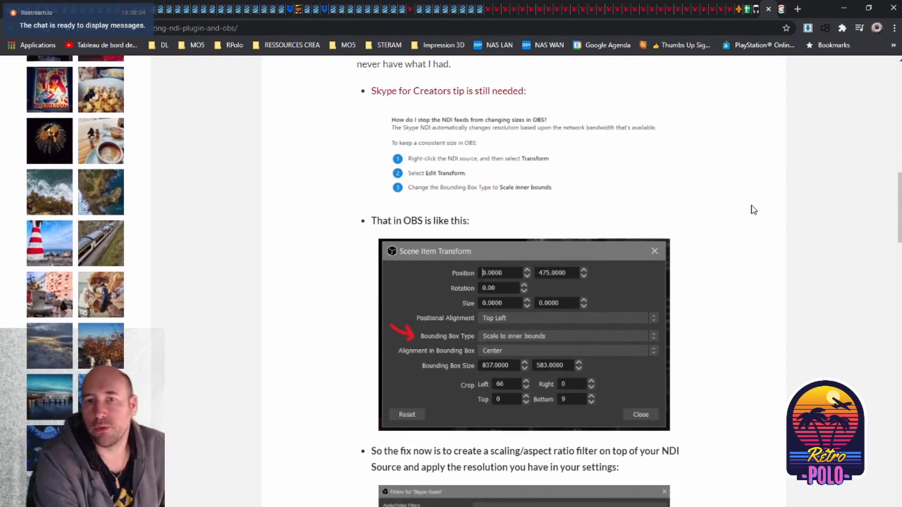
pyautogui.scroll(-2, 755, 208)
pyautogui.scroll(7, 755, 207)
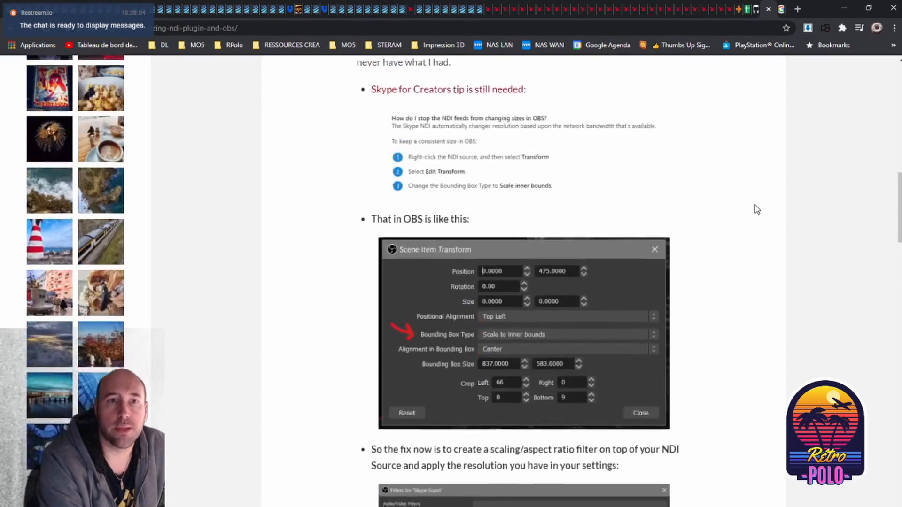
pyautogui.scroll(-2, 757, 206)
pyautogui.scroll(-5, 766, 190)
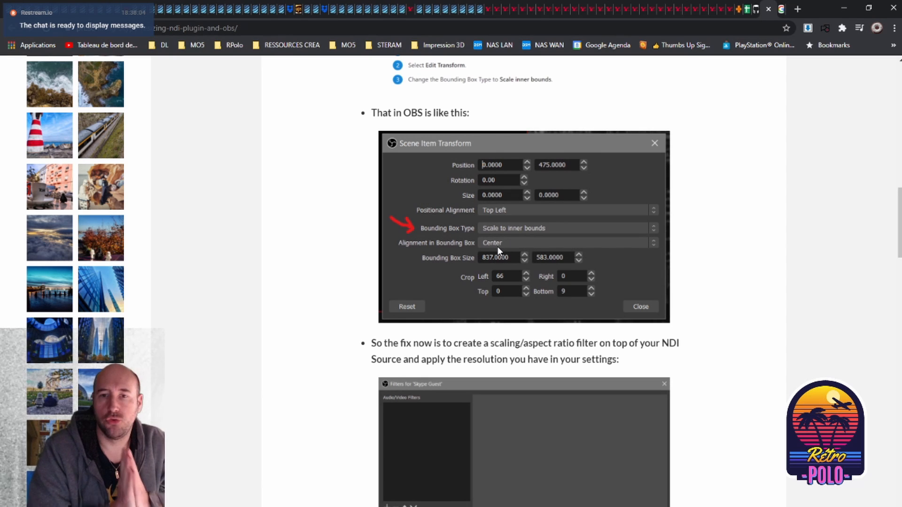
# - Examine the article's instructions on the scaling/aspect ratio filter, its resolution, and matching the scale filtering to the video settings
pyautogui.scroll(-3, 532, 188)
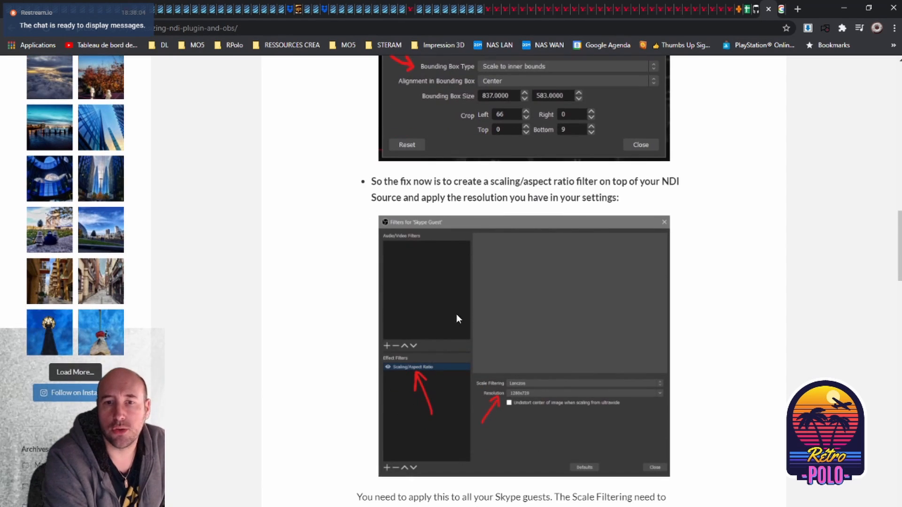
pyautogui.scroll(-2, 484, 310)
pyautogui.scroll(-7, 502, 259)
pyautogui.scroll(6, 537, 312)
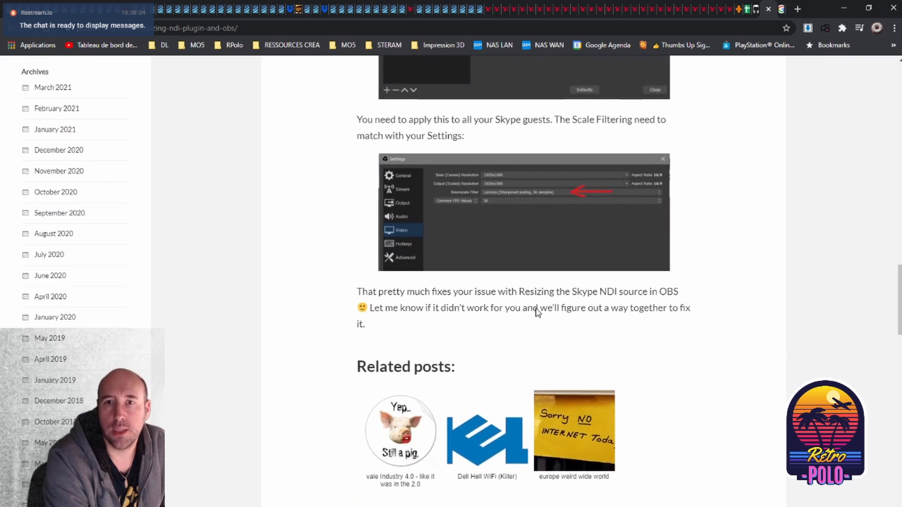
pyautogui.scroll(6, 538, 312)
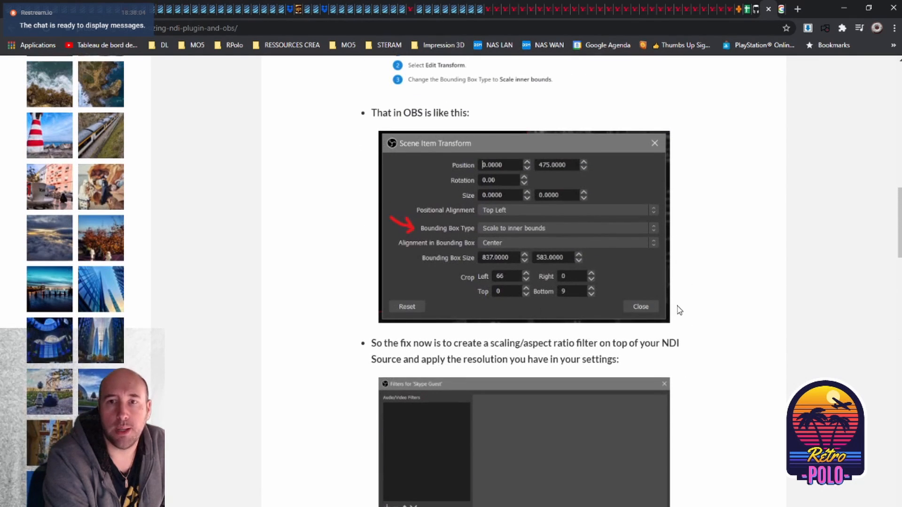